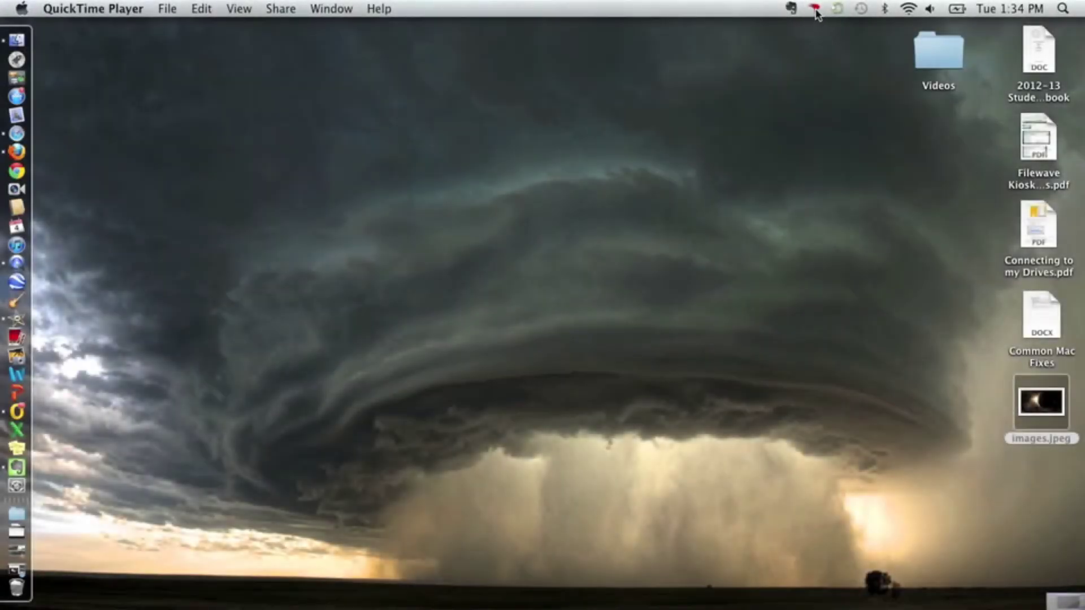
Step: Open the FileWave Kiosk menu-bar dropdown to reveal its Install Software option
{"action": "left_click", "coordinate": [817, 8]}
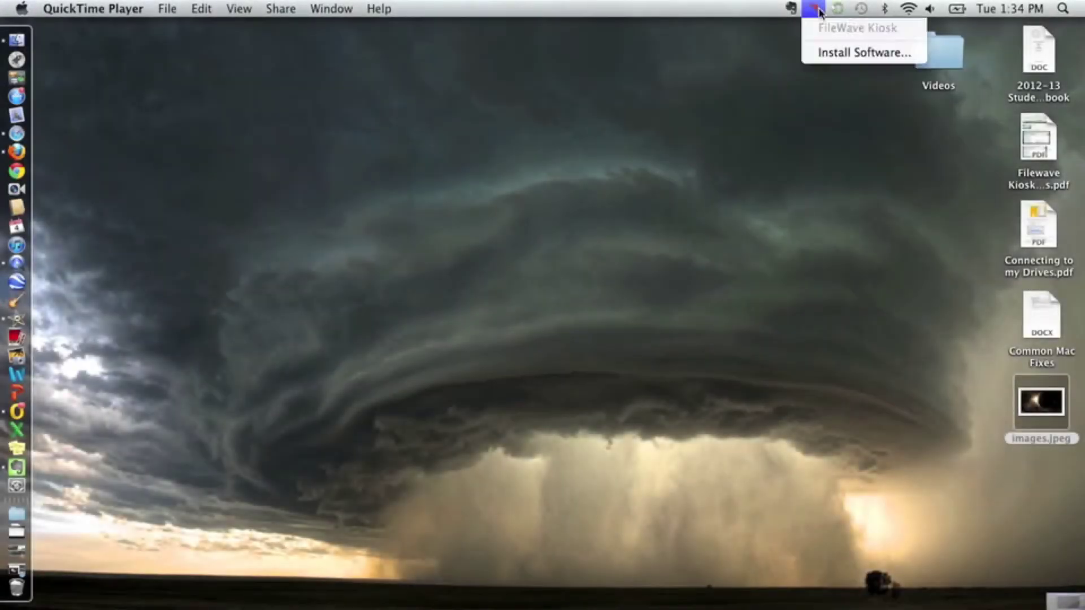
Step: Open the Kiosk software catalogue and browse the list of installable applications
{"action": "left_click", "coordinate": [830, 52]}
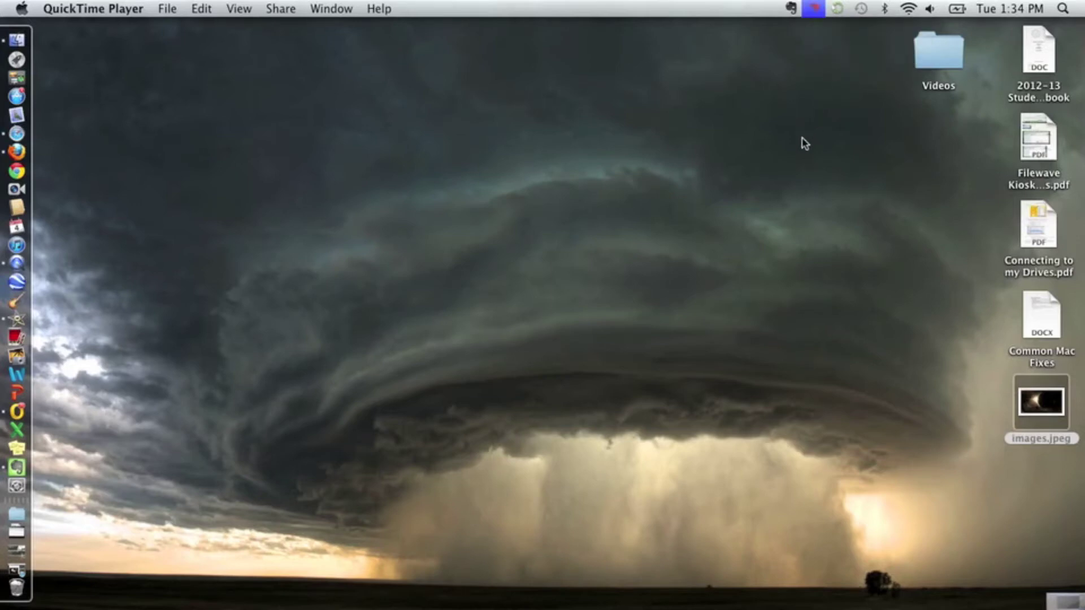
{"action": "scroll", "coordinate": [742, 238], "scroll_direction": "down", "scroll_amount": 10}
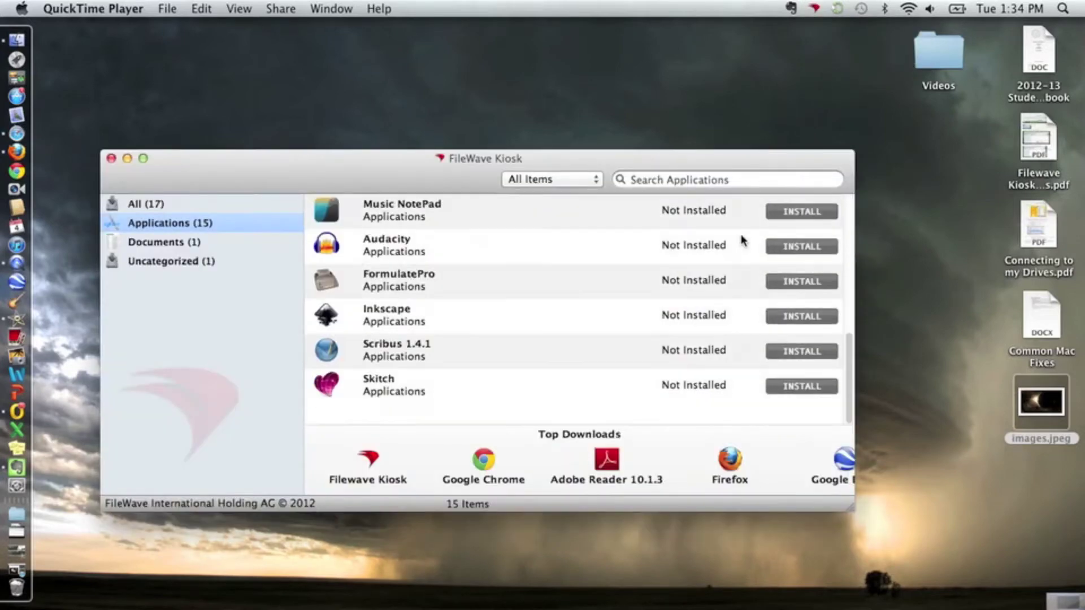
{"action": "scroll", "coordinate": [742, 236], "scroll_direction": "up", "scroll_amount": 3}
{"action": "scroll", "coordinate": [742, 233], "scroll_direction": "up", "scroll_amount": 6}
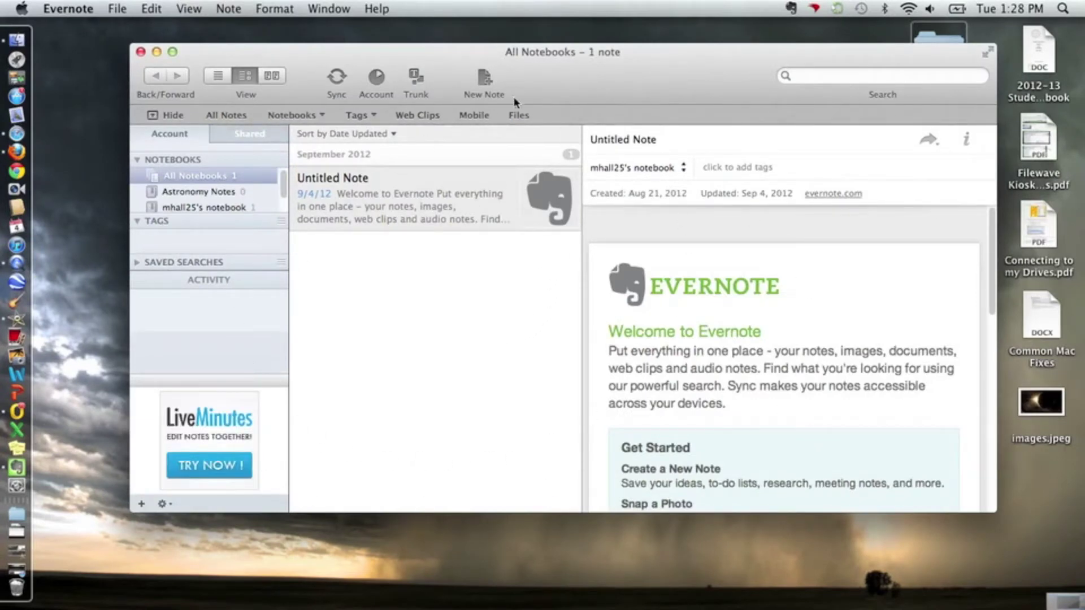
{"action": "left_click", "coordinate": [266, 77]}
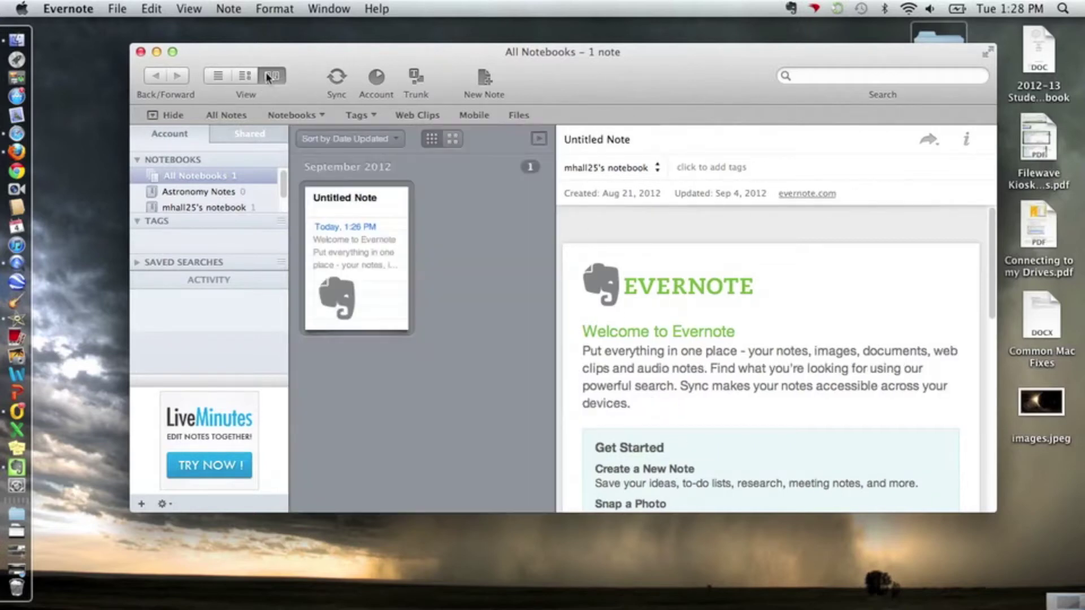
{"action": "left_click", "coordinate": [220, 76]}
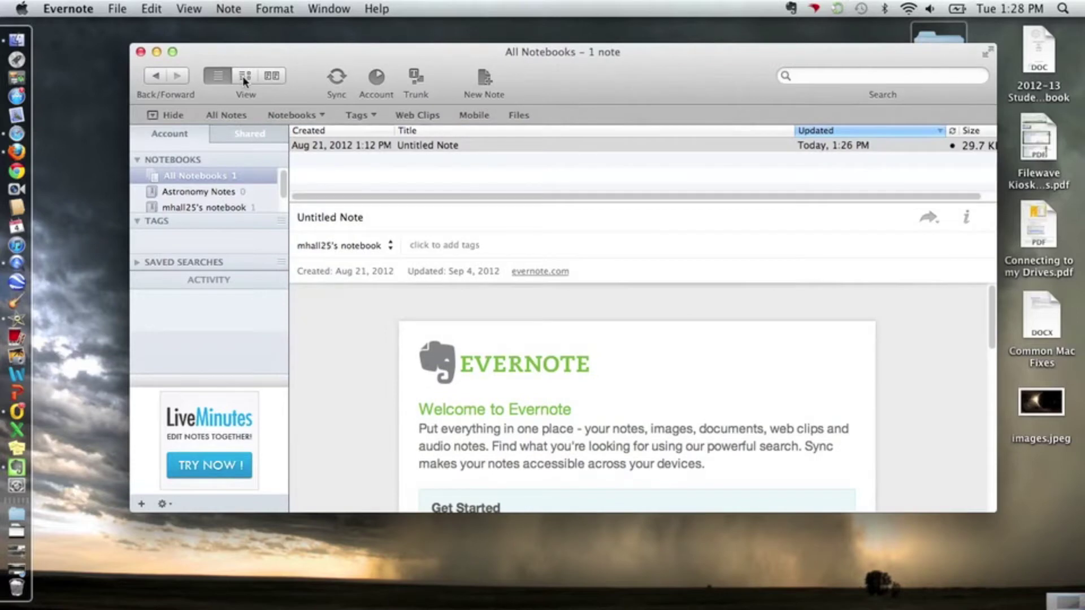
{"action": "left_click", "coordinate": [244, 78]}
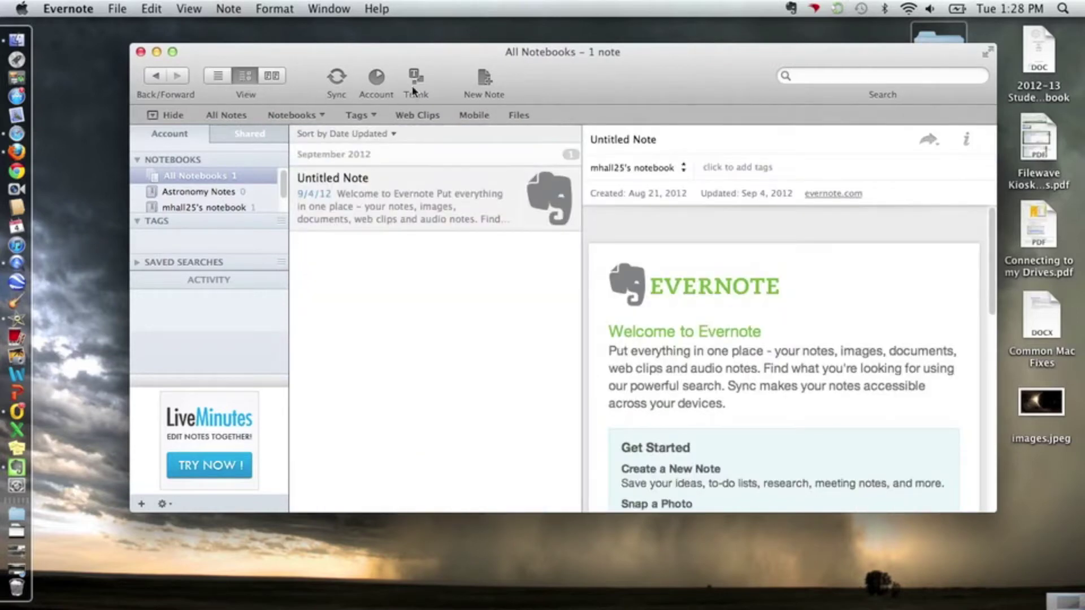
Step: Create a note titled 'Astronomy - Planets' whose body reads 'The planets are big.'
{"action": "left_click", "coordinate": [483, 80]}
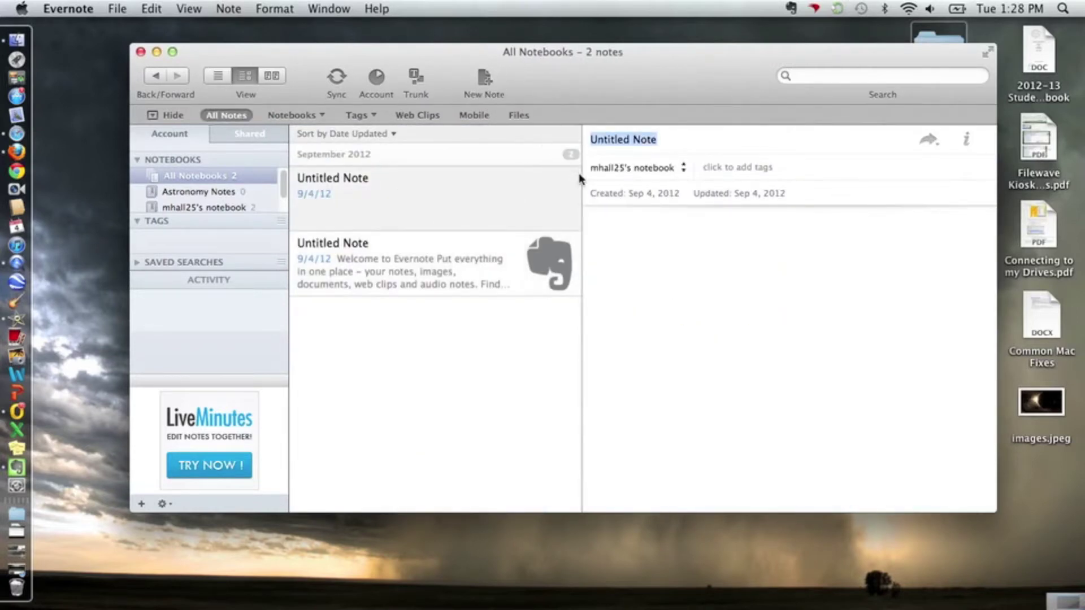
{"action": "key", "text": "BackSpace"}
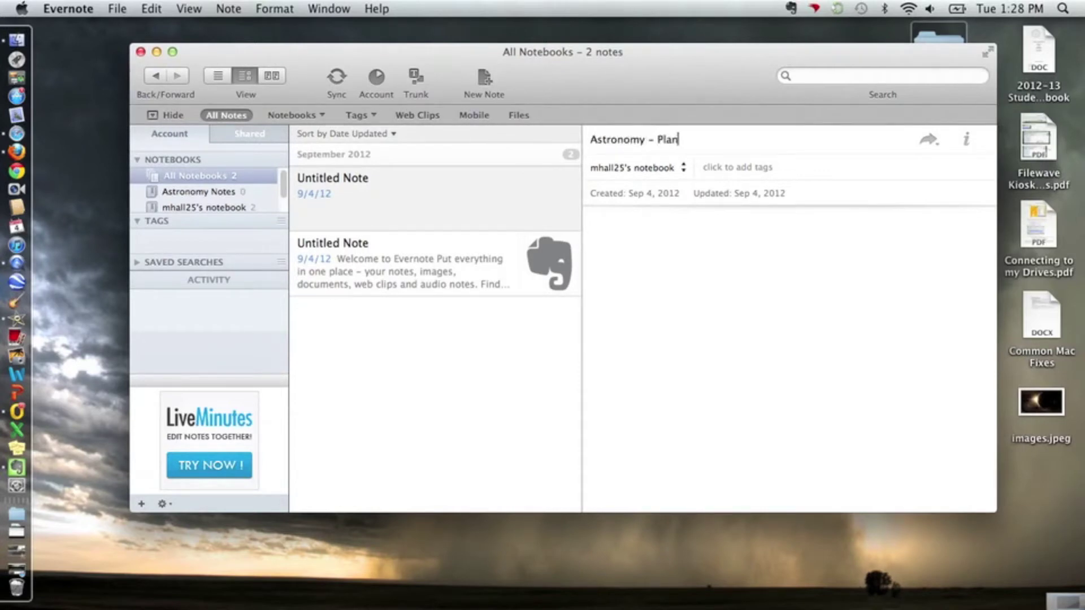
{"action": "left_click", "coordinate": [637, 214]}
{"action": "type", "text": "The planets are"}
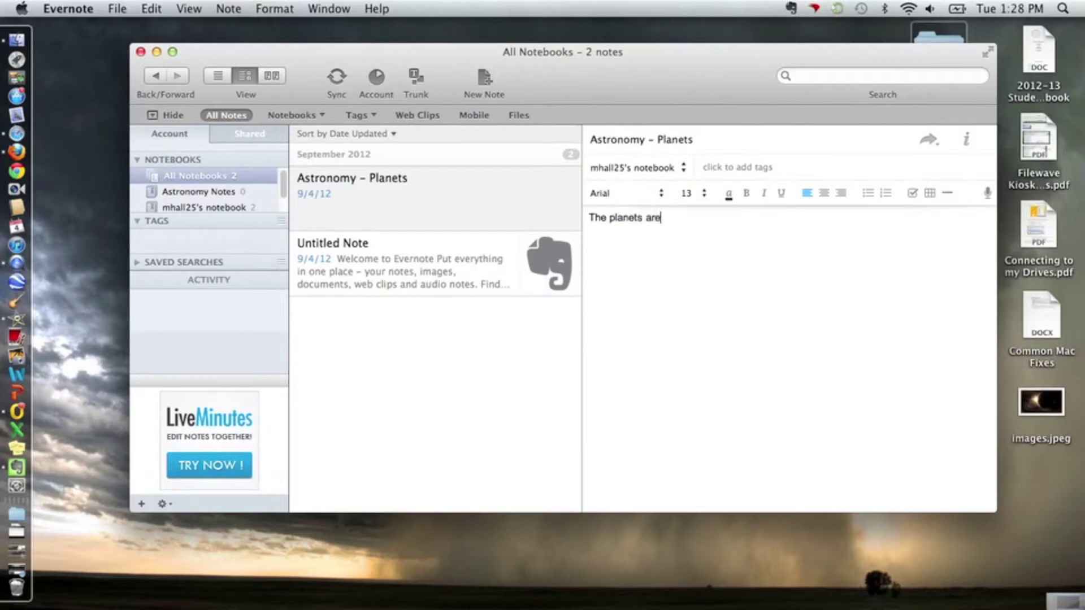
{"action": "type", "text": "big."}
{"action": "key", "text": "Return"}
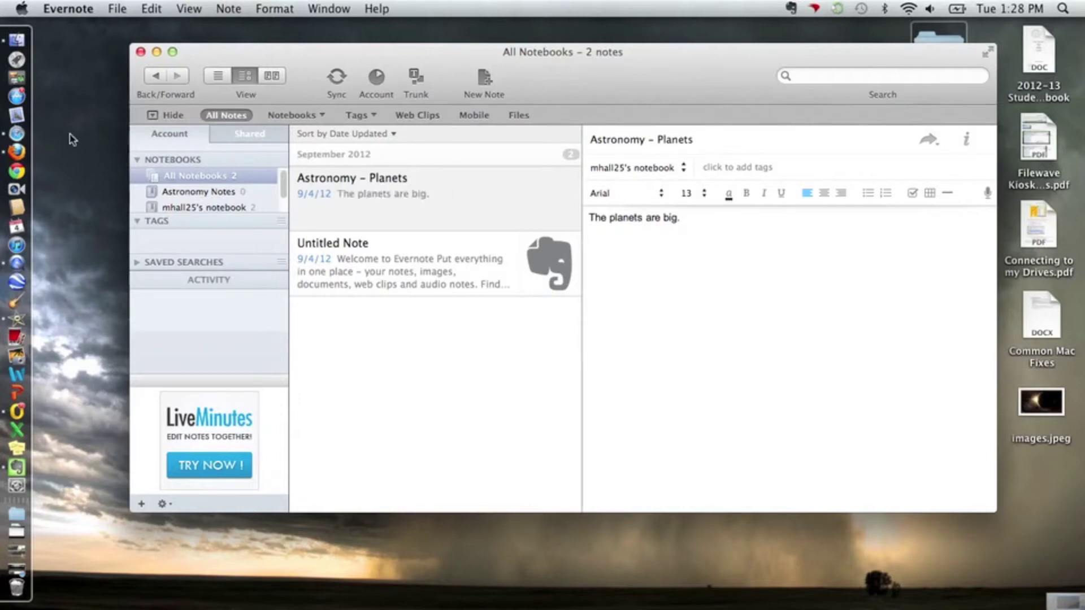
Step: Drag the space.com solar system overview paragraph into the note below 'The planets are big.'
{"action": "left_click", "coordinate": [14, 136]}
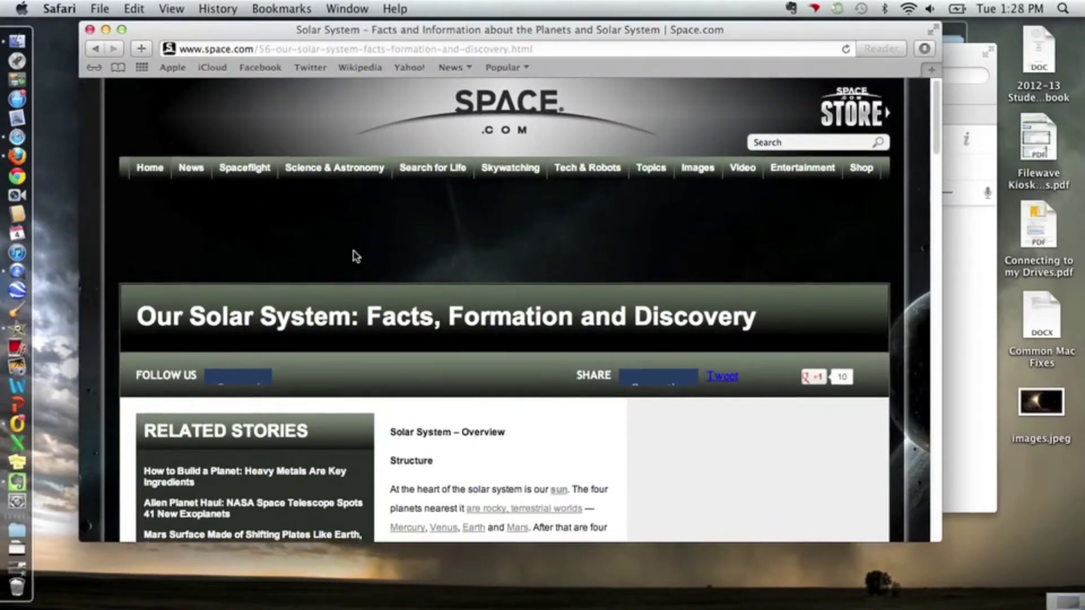
{"action": "scroll", "coordinate": [353, 252], "scroll_direction": "down", "scroll_amount": 2}
{"action": "scroll", "coordinate": [355, 250], "scroll_direction": "down", "scroll_amount": 2}
{"action": "scroll", "coordinate": [357, 253], "scroll_direction": "down", "scroll_amount": 3}
{"action": "scroll", "coordinate": [358, 257], "scroll_direction": "down", "scroll_amount": 2}
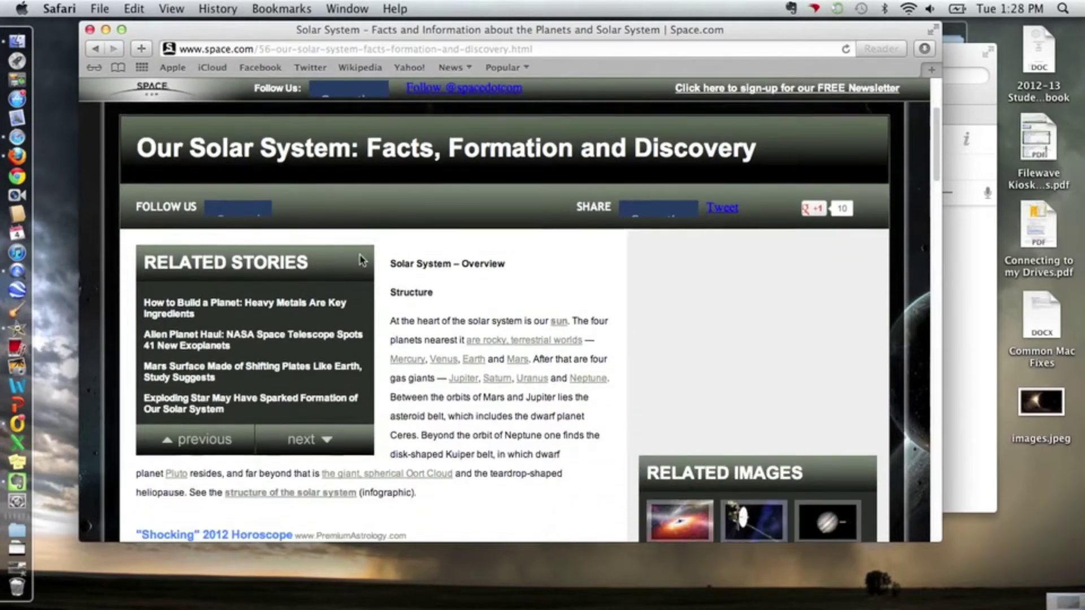
{"action": "scroll", "coordinate": [363, 261], "scroll_direction": "down", "scroll_amount": 1}
{"action": "left_click_drag", "start_coordinate": [460, 29], "coordinate": [403, 31]}
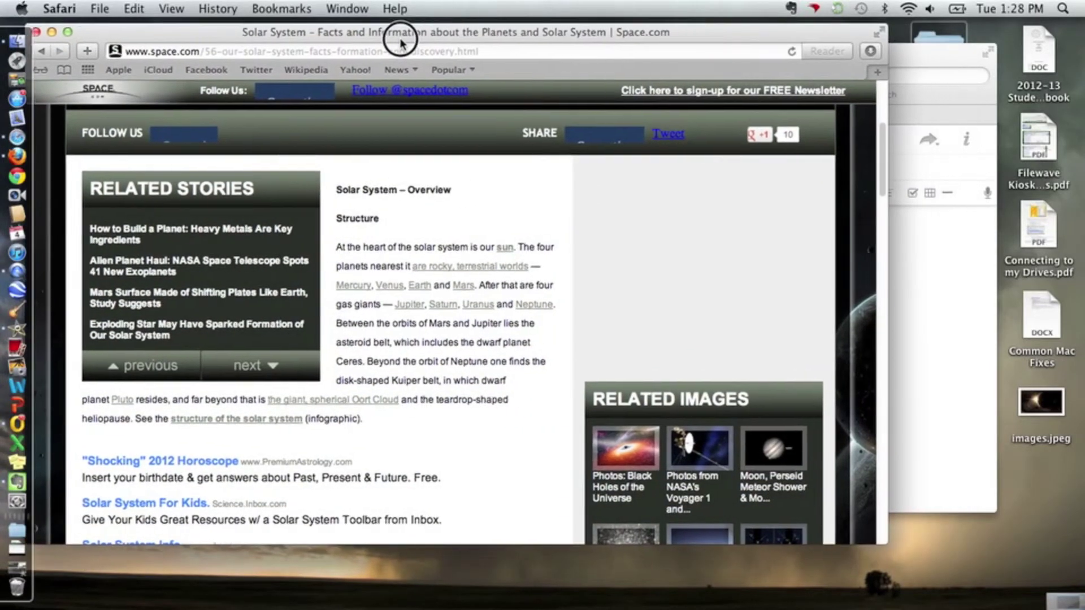
{"action": "left_click_drag", "start_coordinate": [335, 246], "coordinate": [451, 418]}
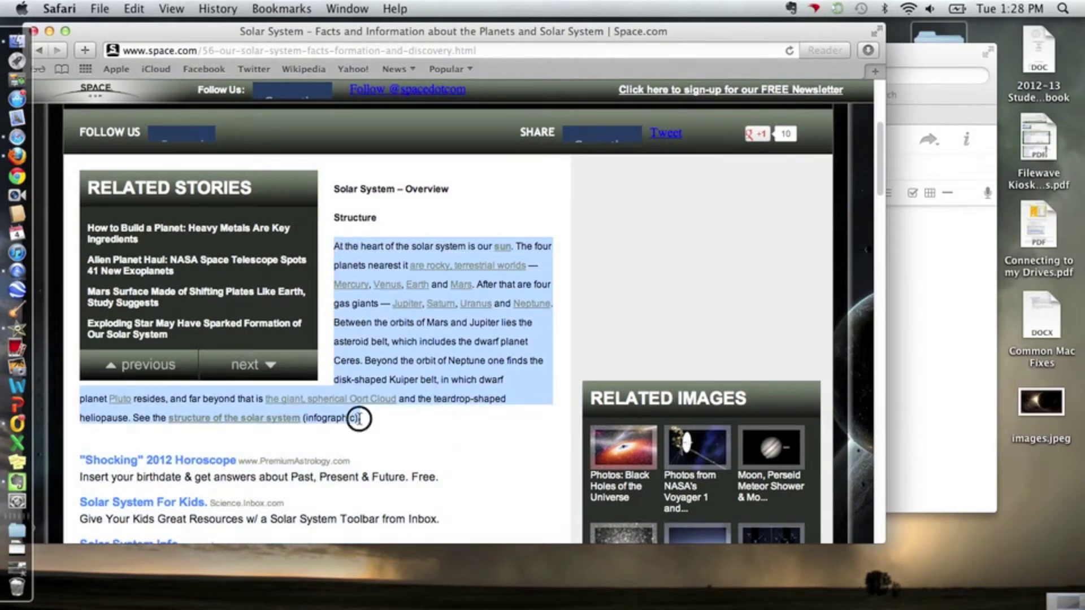
{"action": "mouse_move", "coordinate": [359, 418]}
{"action": "left_mouse_down"}
{"action": "mouse_move", "coordinate": [918, 339]}
{"action": "mouse_move", "coordinate": [914, 326]}
{"action": "left_mouse_up"}
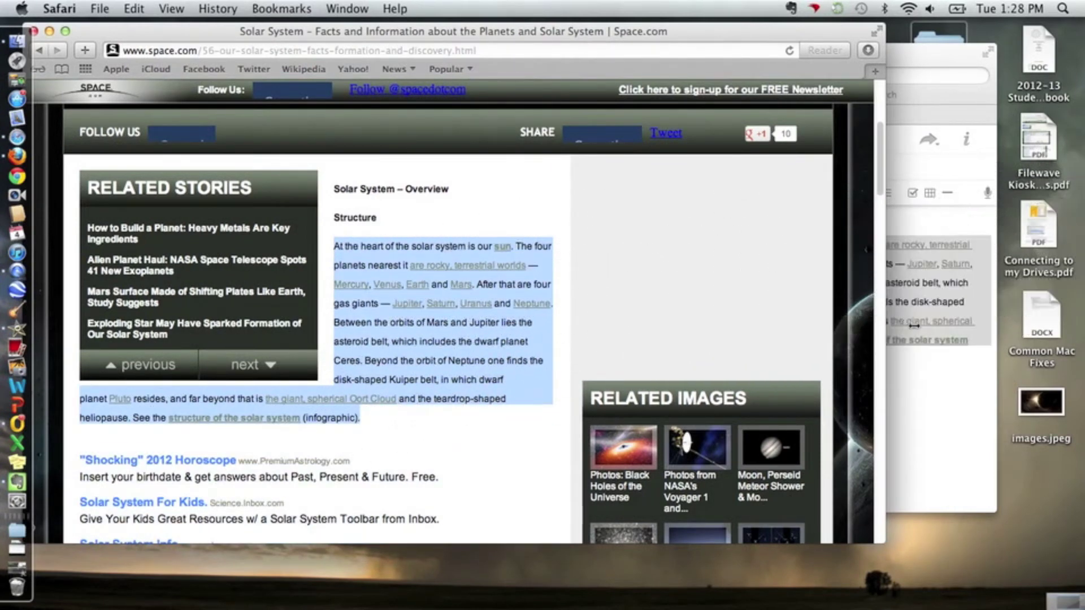
{"action": "left_click", "coordinate": [937, 52]}
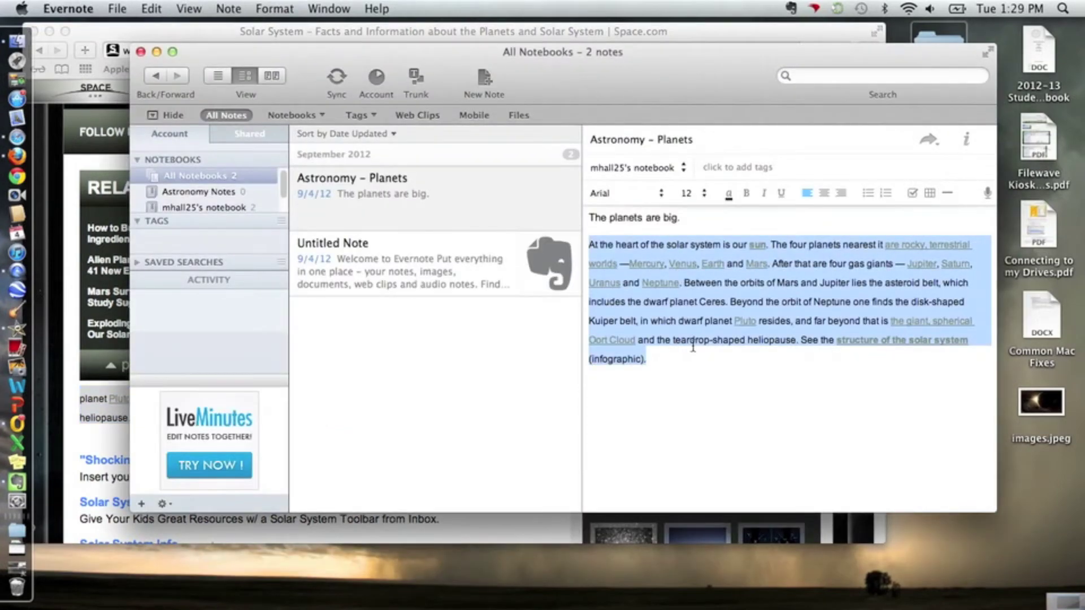
{"action": "left_click", "coordinate": [728, 372]}
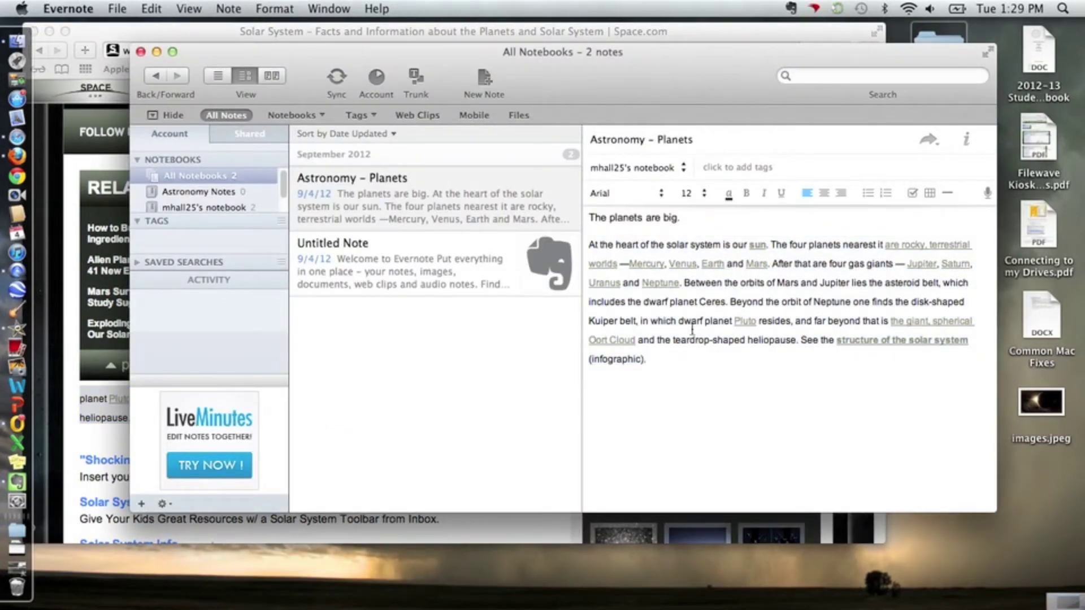
{"action": "left_click", "coordinate": [219, 35]}
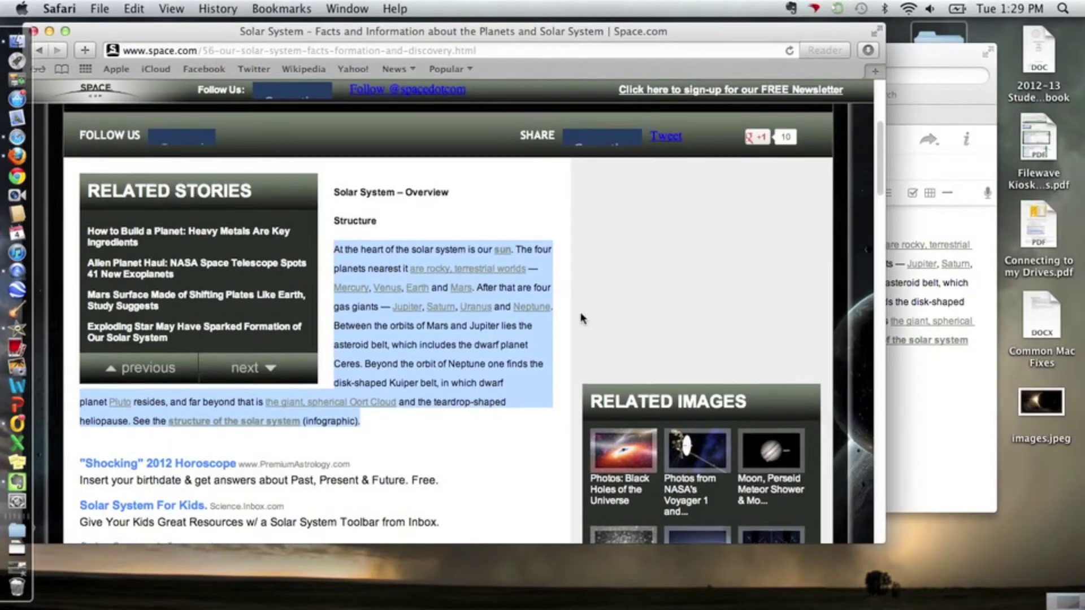
Step: Drag the planets picture from the space.com page into the Astronomy – Planets note
{"action": "scroll", "coordinate": [580, 319], "scroll_direction": "up", "scroll_amount": 3}
{"action": "scroll", "coordinate": [581, 319], "scroll_direction": "down", "scroll_amount": 5}
{"action": "scroll", "coordinate": [580, 319], "scroll_direction": "down", "scroll_amount": 5}
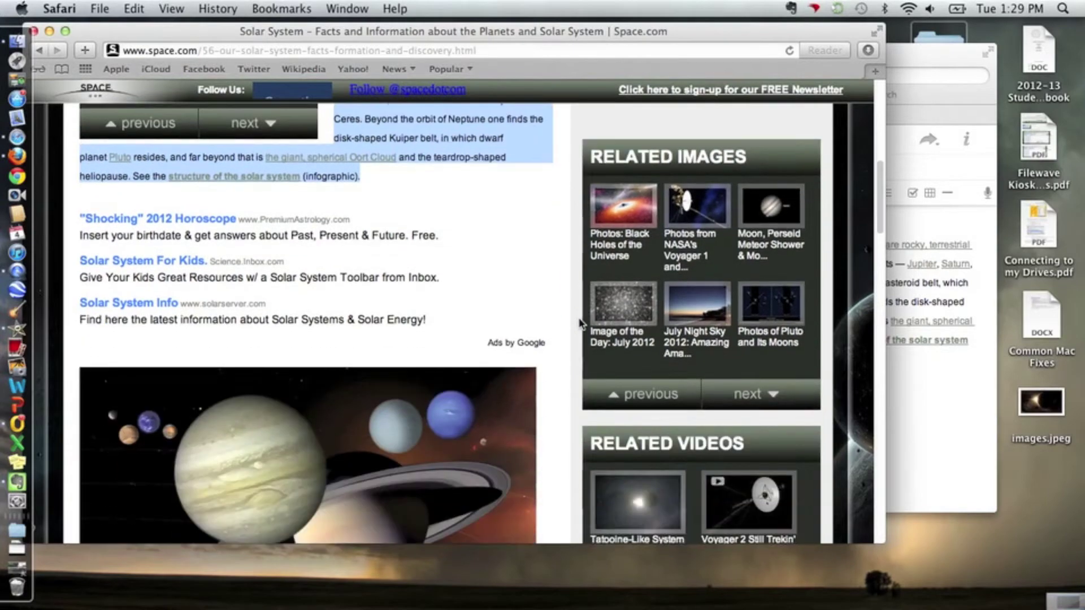
{"action": "scroll", "coordinate": [581, 316], "scroll_direction": "down", "scroll_amount": 2}
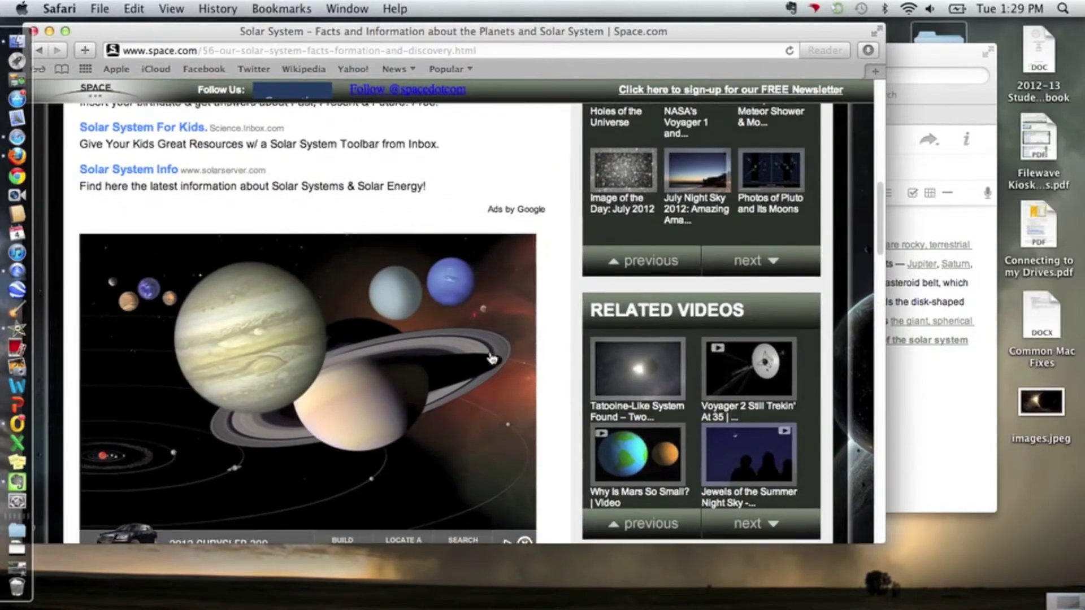
{"action": "mouse_move", "coordinate": [492, 357]}
{"action": "left_mouse_down"}
{"action": "mouse_move", "coordinate": [906, 372]}
{"action": "mouse_move", "coordinate": [945, 66]}
{"action": "left_mouse_up"}
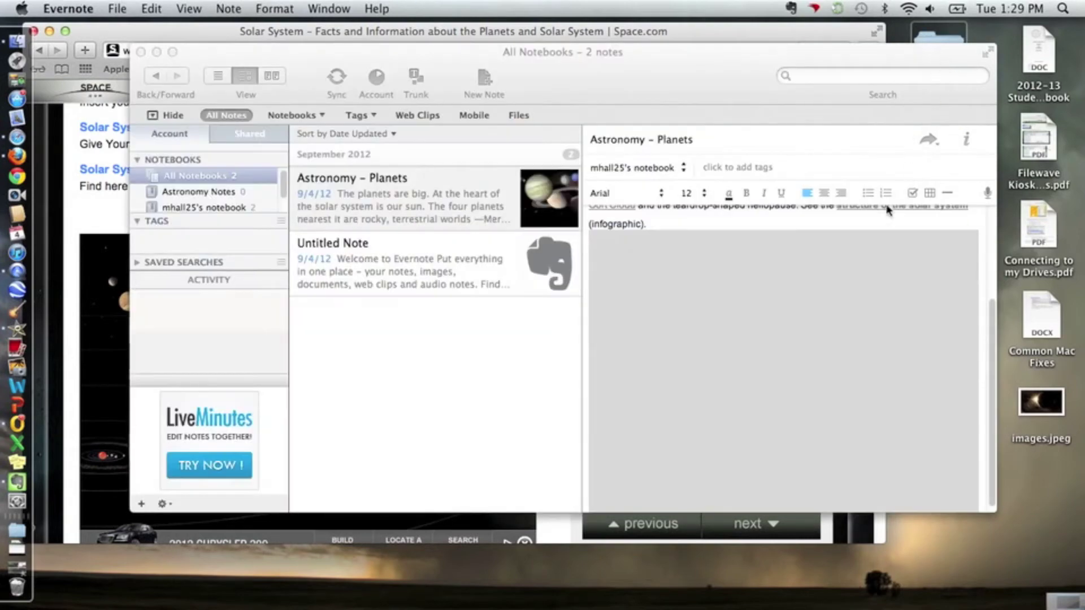
{"action": "left_click_drag", "start_coordinate": [945, 66], "coordinate": [916, 275]}
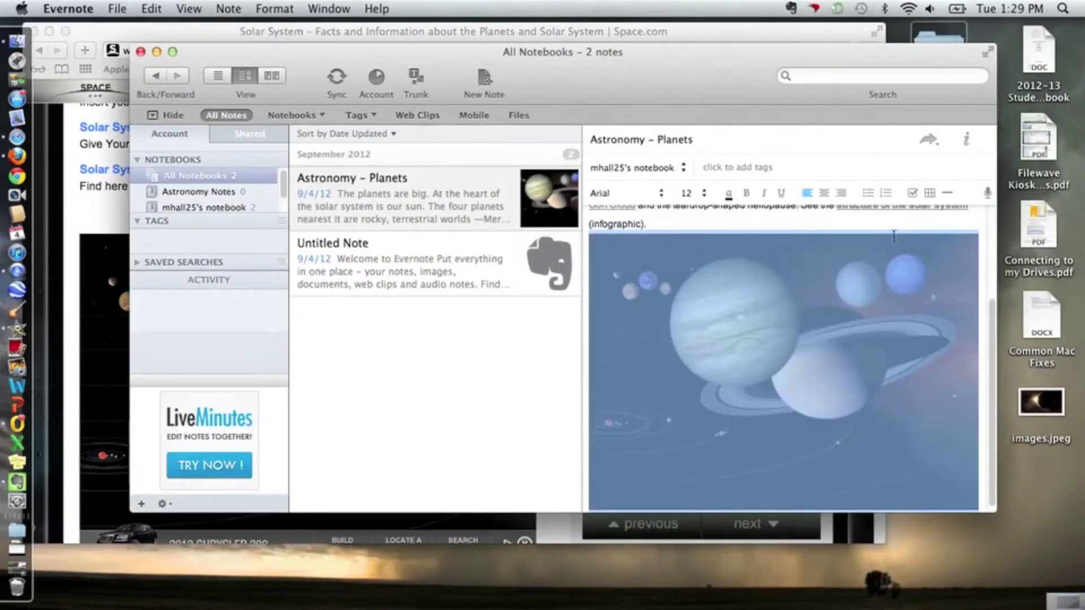
{"action": "left_click", "coordinate": [868, 229]}
Step: Add the desktop image images.jpeg to the note below the planets picture
{"action": "mouse_move", "coordinate": [990, 311]}
{"action": "left_mouse_down"}
{"action": "mouse_move", "coordinate": [1015, 187]}
{"action": "mouse_move", "coordinate": [1040, 348]}
{"action": "left_mouse_up"}
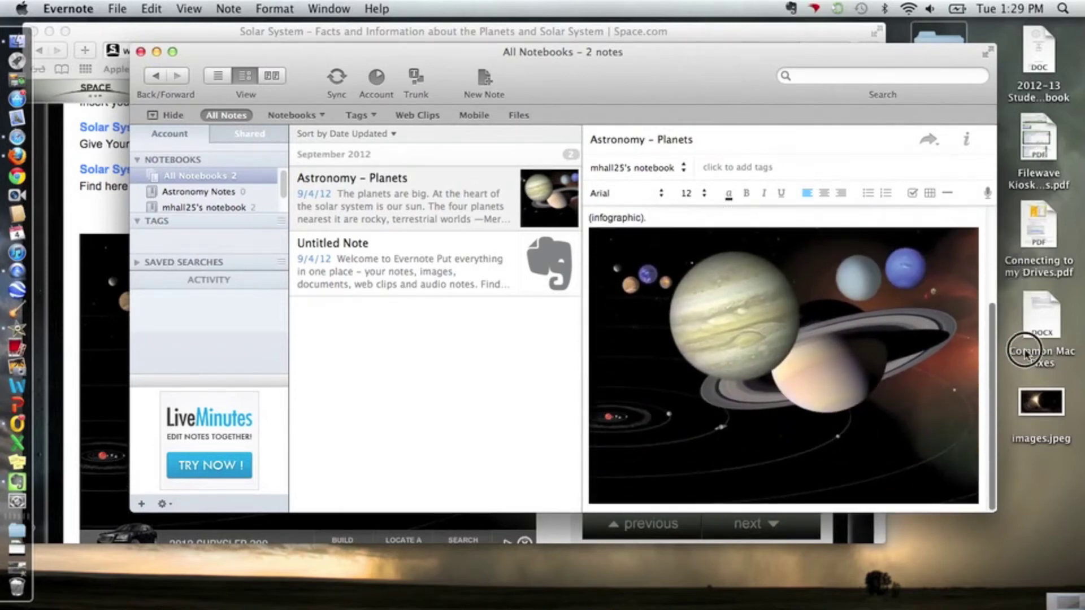
{"action": "mouse_move", "coordinate": [1041, 402]}
{"action": "left_mouse_down"}
{"action": "mouse_move", "coordinate": [942, 459]}
{"action": "mouse_move", "coordinate": [946, 472]}
{"action": "left_mouse_up"}
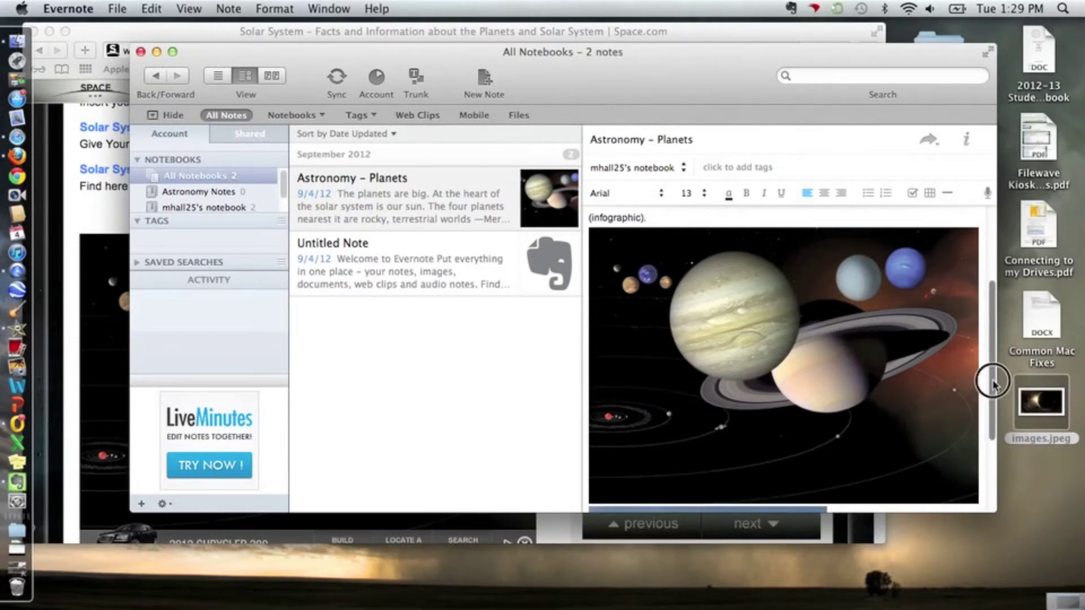
{"action": "left_click_drag", "start_coordinate": [993, 380], "coordinate": [1000, 426]}
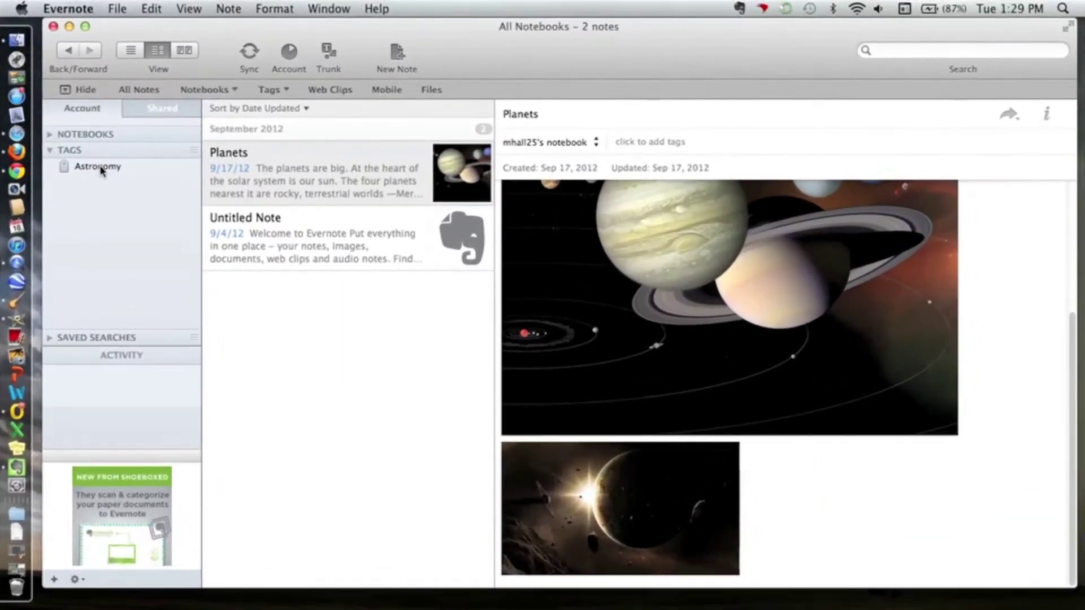
Step: Create a new tag named 'Chapter 1' and drag it onto the Astronomy tag
{"action": "left_click", "coordinate": [55, 580]}
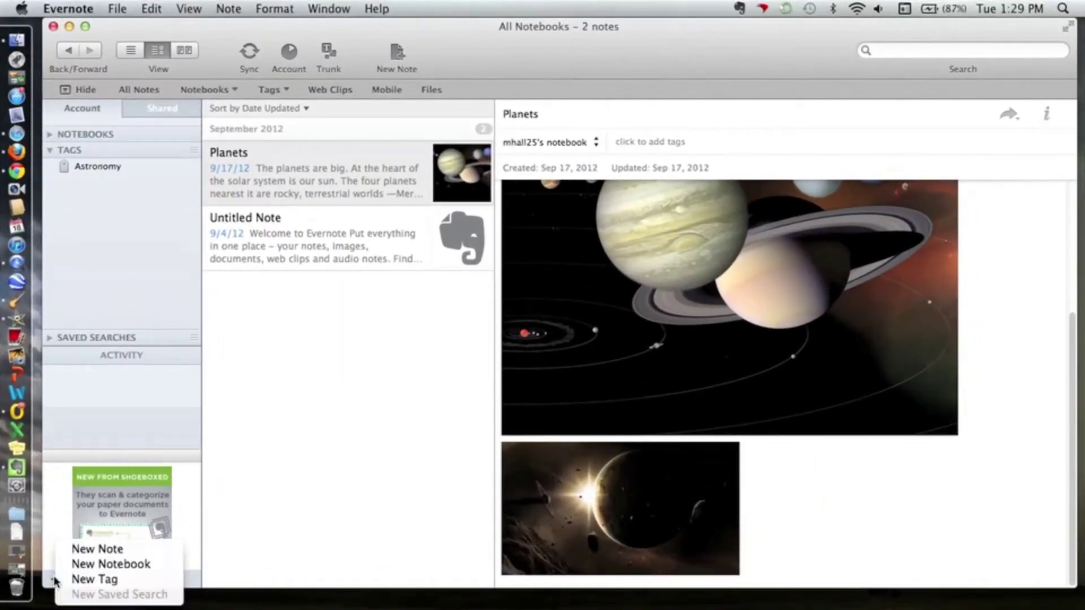
{"action": "left_click", "coordinate": [122, 580]}
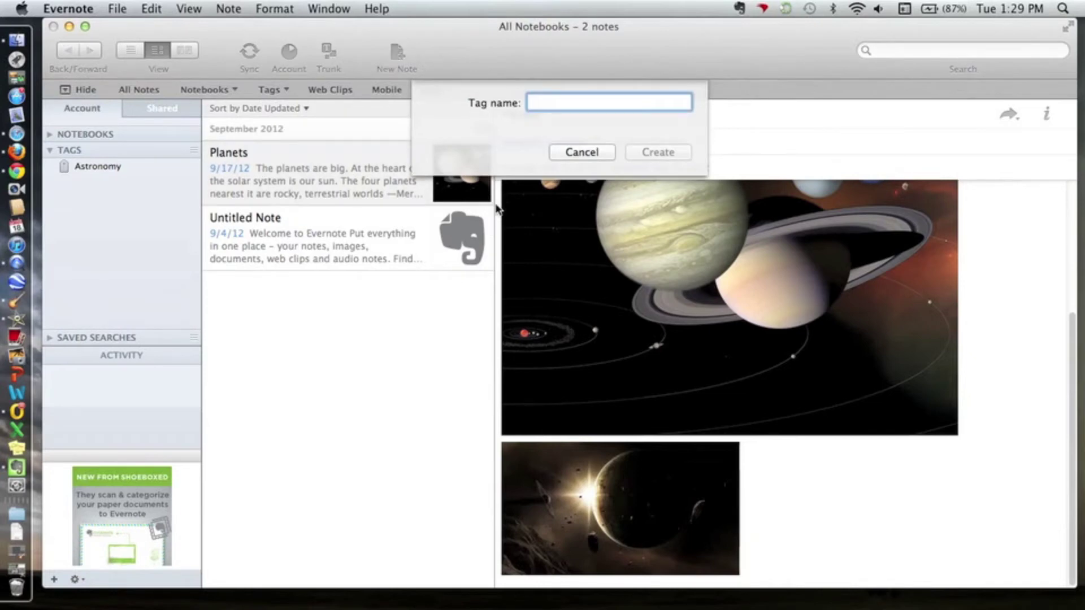
{"action": "type", "text": "Chapter 1"}
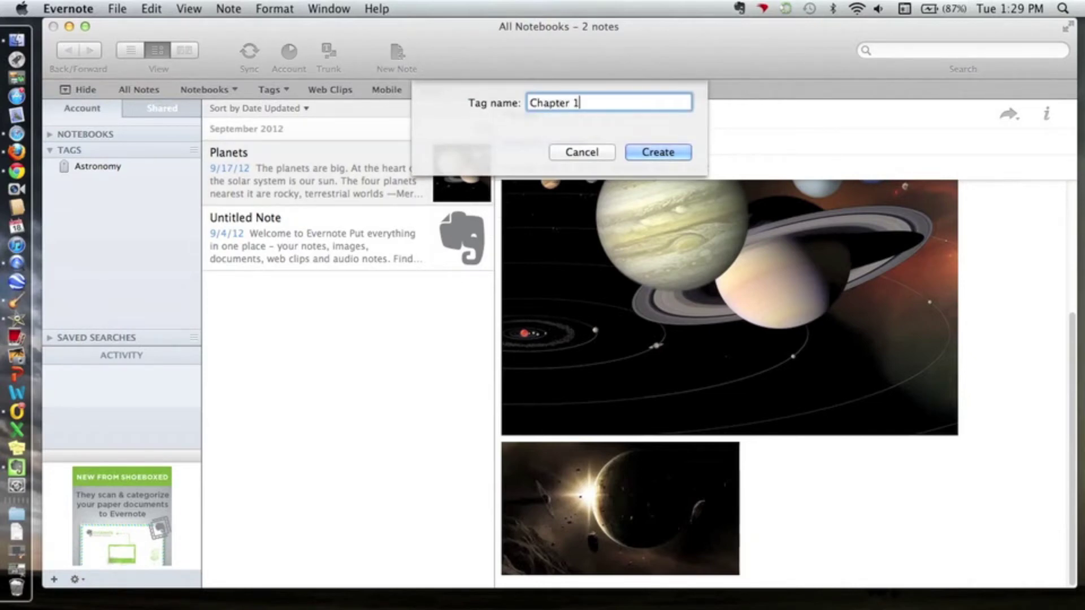
{"action": "left_click", "coordinate": [647, 151]}
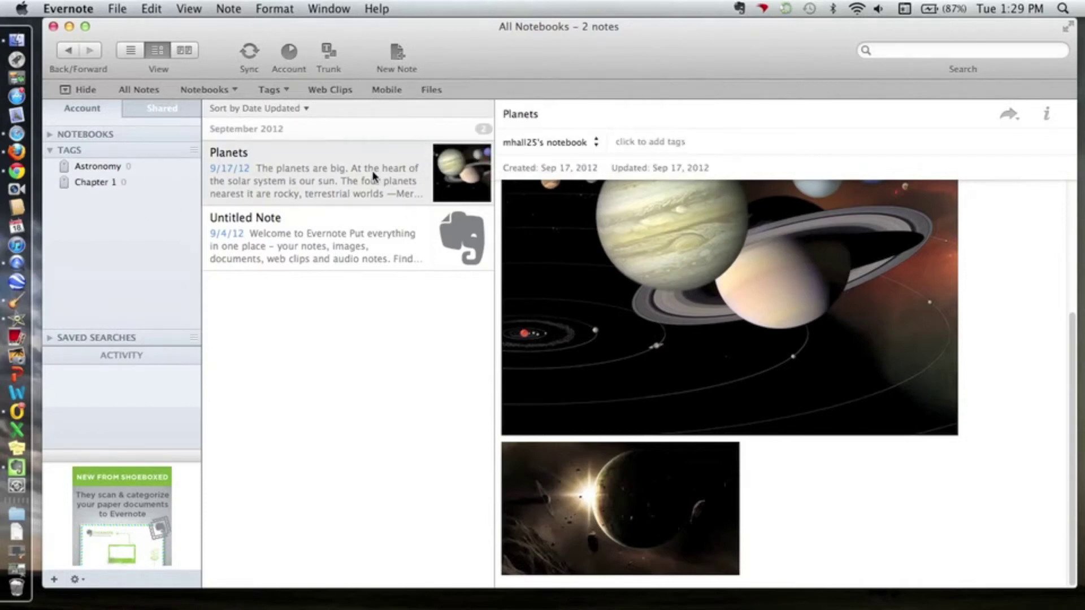
{"action": "left_click_drag", "start_coordinate": [104, 184], "coordinate": [110, 169]}
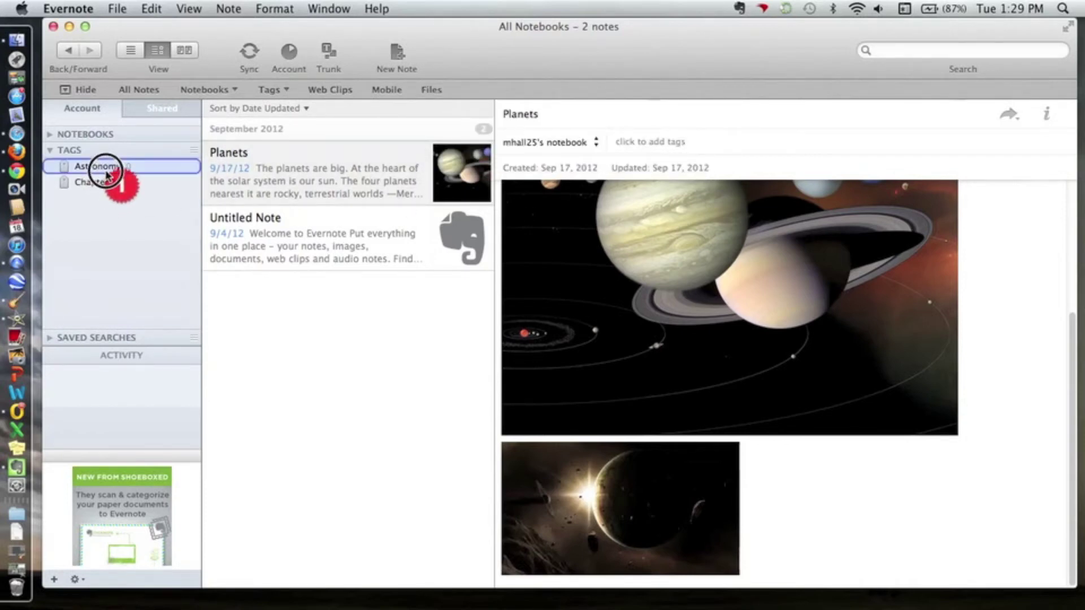
Step: Show all notebooks' notes and give the Planets note the Chapter 1 and Astronomy tags
{"action": "left_click", "coordinate": [109, 168]}
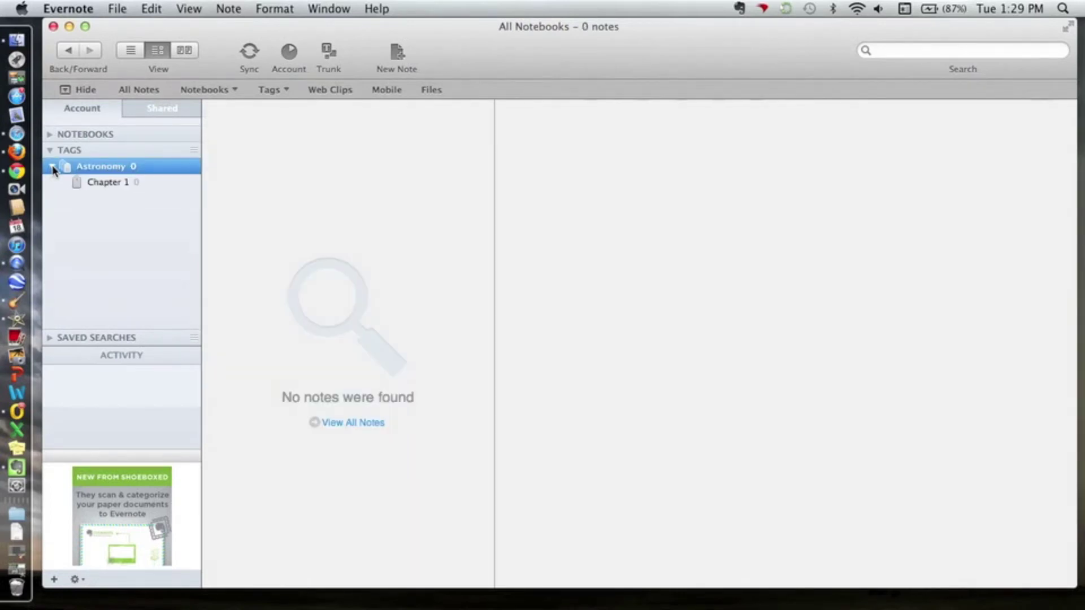
{"action": "left_click", "coordinate": [50, 134]}
{"action": "left_click", "coordinate": [78, 152]}
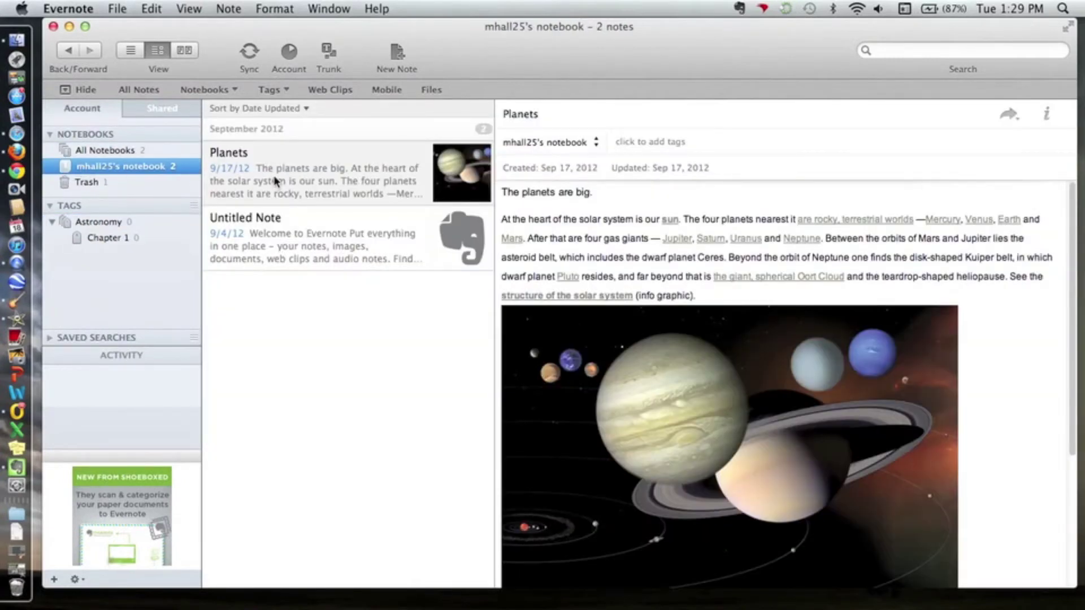
{"action": "left_click_drag", "start_coordinate": [288, 175], "coordinate": [128, 237]}
{"action": "left_click", "coordinate": [127, 238]}
{"action": "left_click_drag", "start_coordinate": [295, 170], "coordinate": [130, 225]}
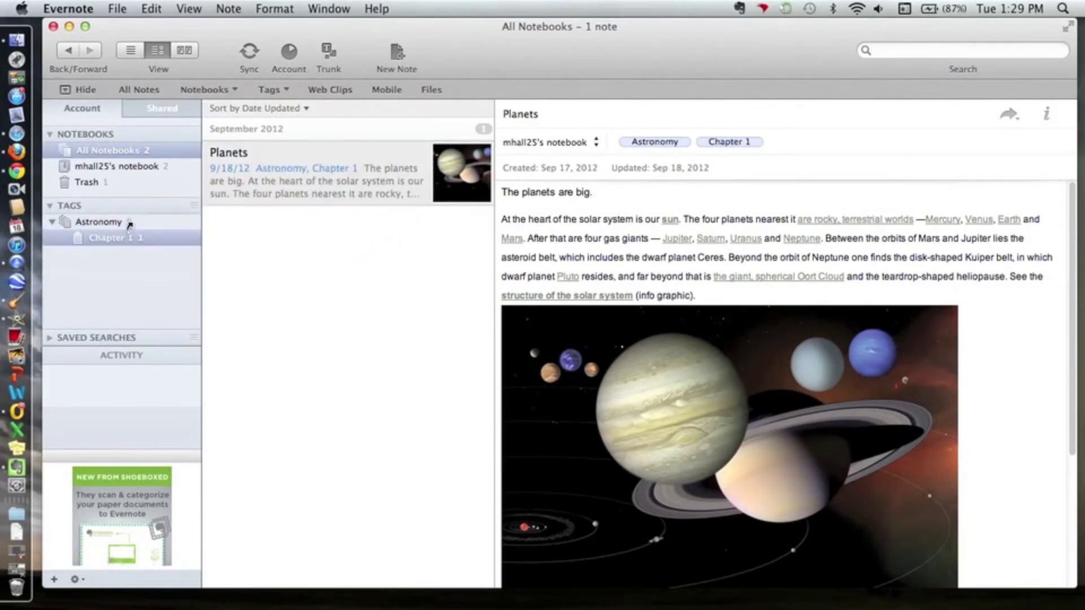
{"action": "left_click", "coordinate": [53, 221]}
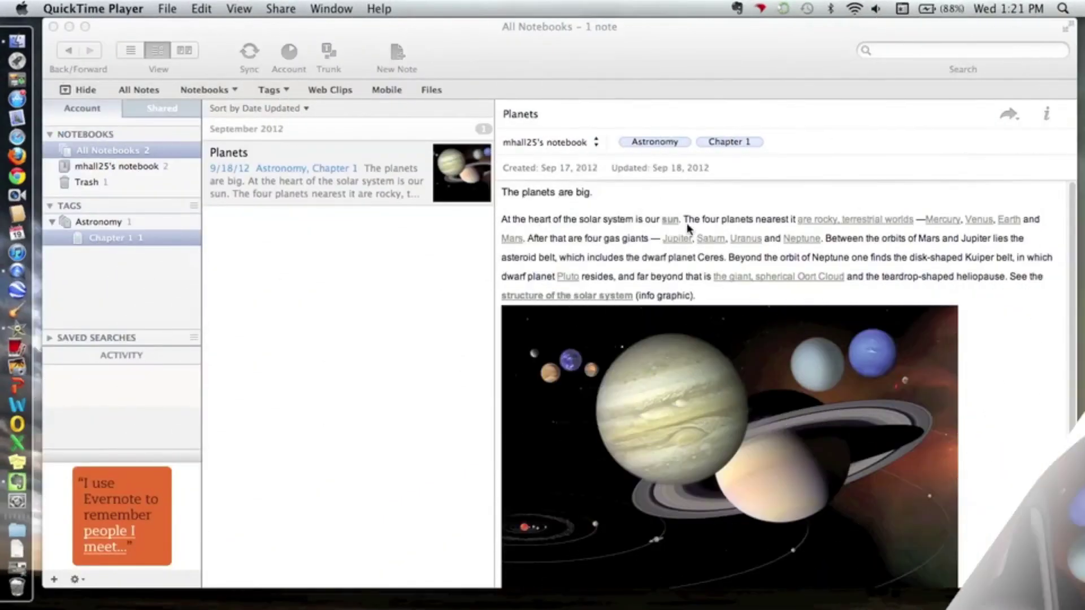
Step: Share the Planets note via Email Note to the friend's address and send it
{"action": "left_click", "coordinate": [1020, 116]}
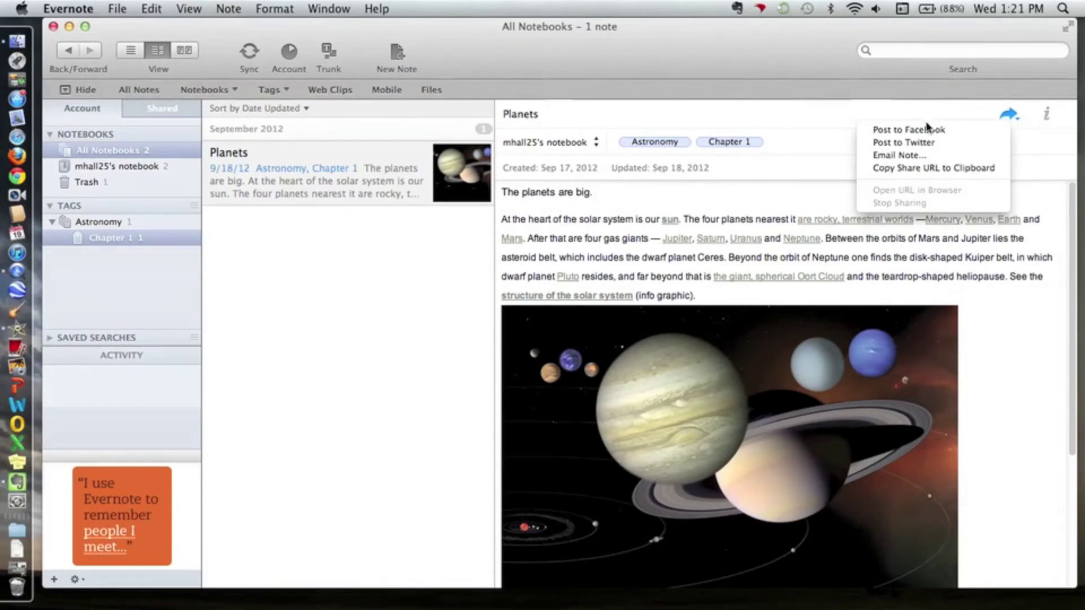
{"action": "left_click", "coordinate": [927, 156]}
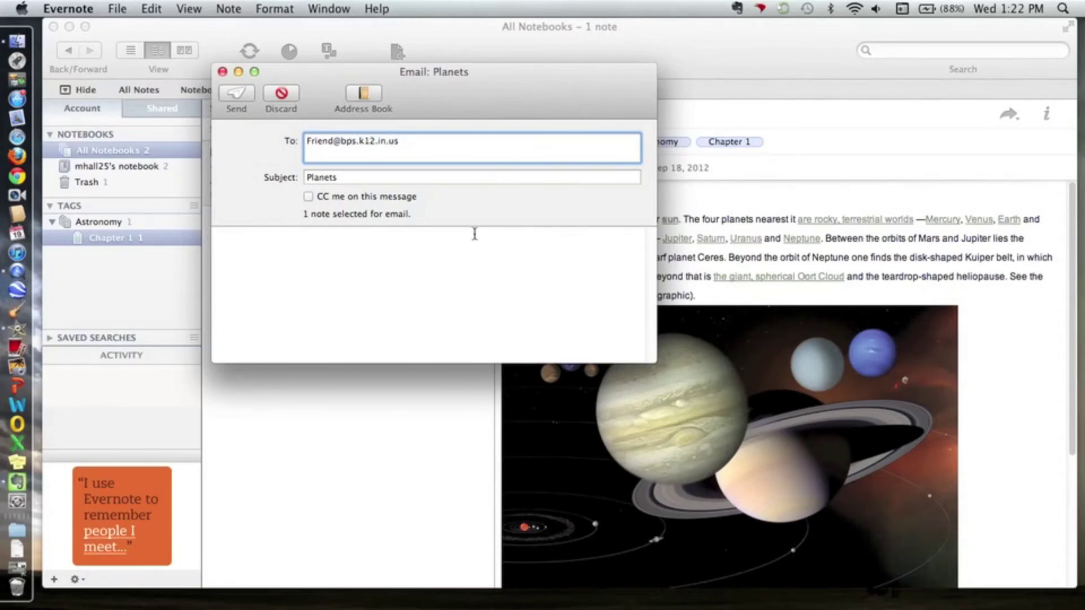
{"action": "left_click", "coordinate": [252, 95]}
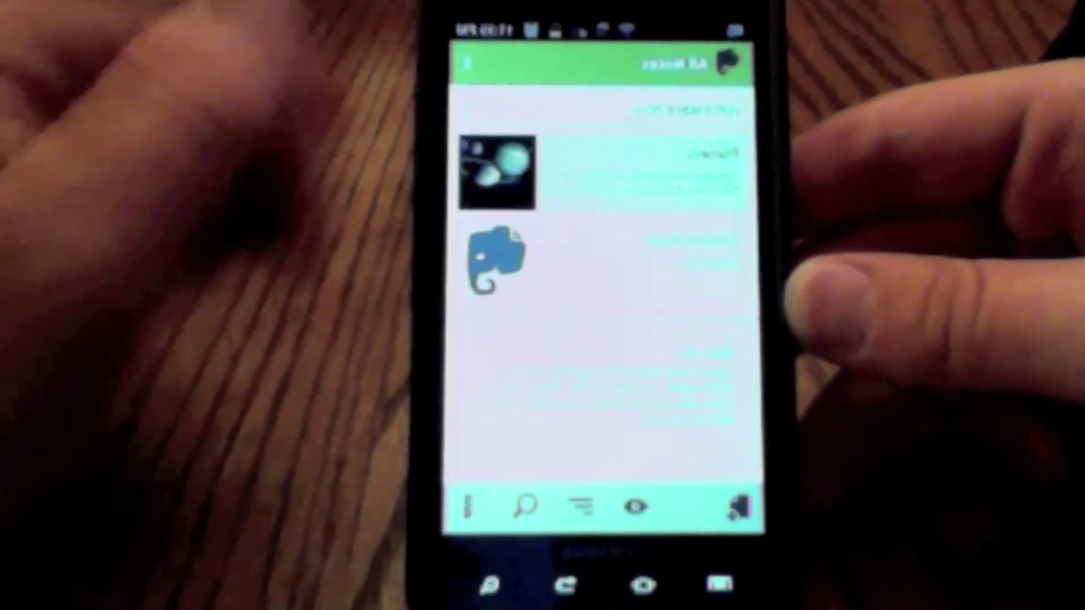
Step: Open the synced Planets note on the phone and scroll through its text and images
{"action": "left_click", "coordinate": [599, 170]}
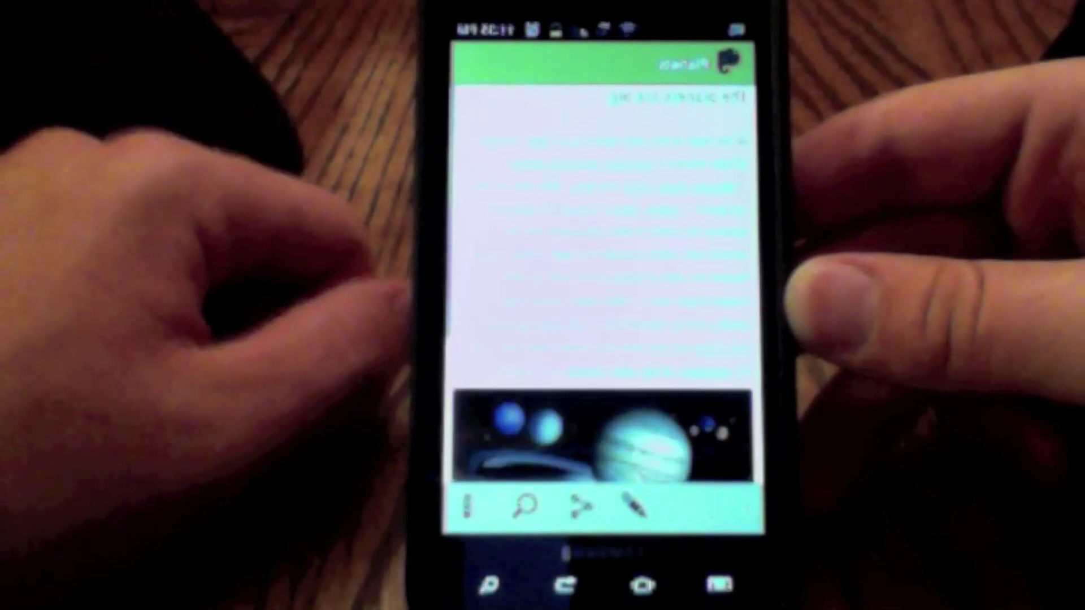
{"action": "scroll", "coordinate": [581, 339], "scroll_direction": "down", "scroll_amount": 5}
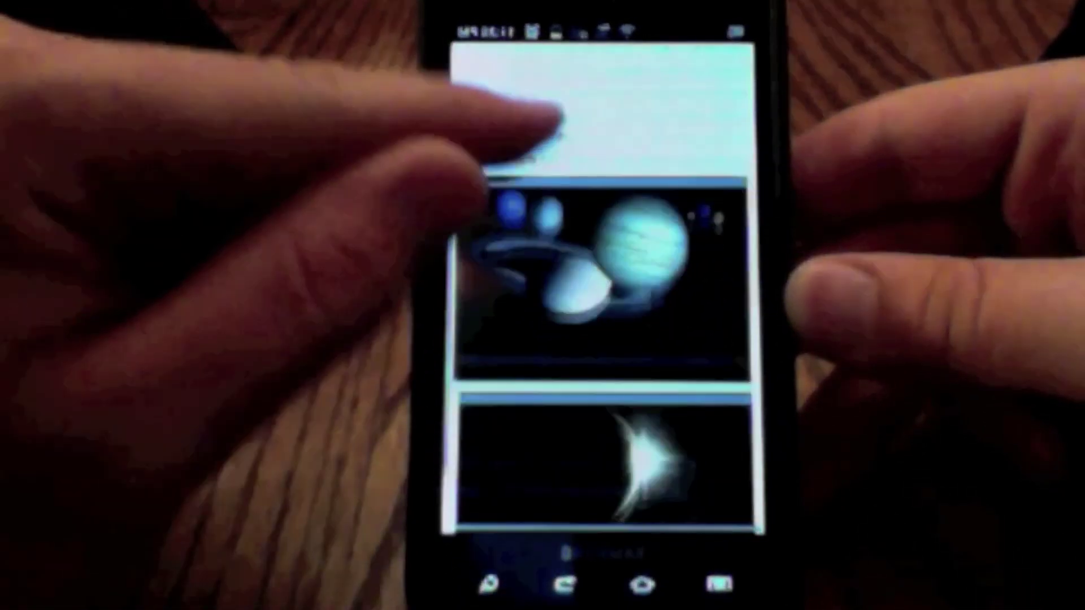